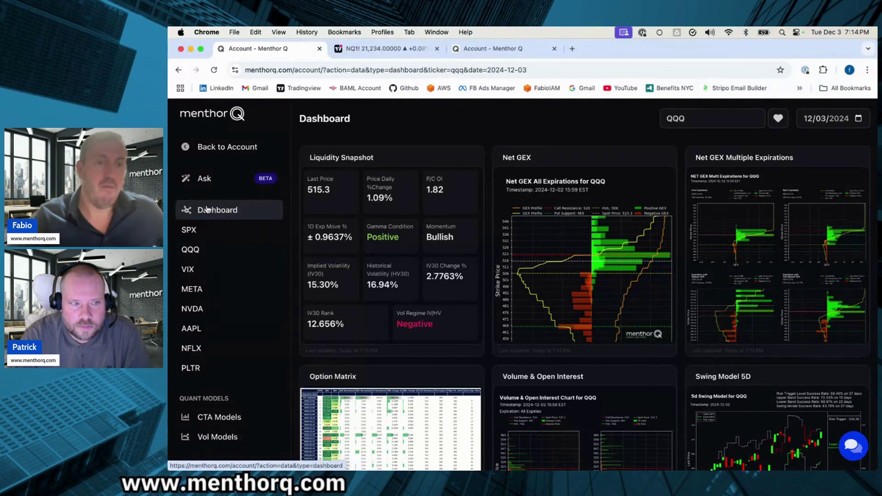
On the Ask bot page, set the ticker to META
click(205, 180)
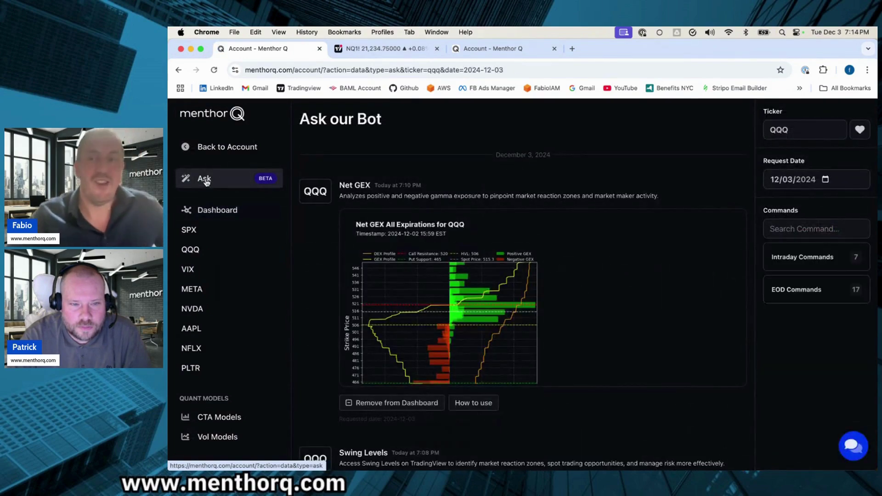
click(785, 130)
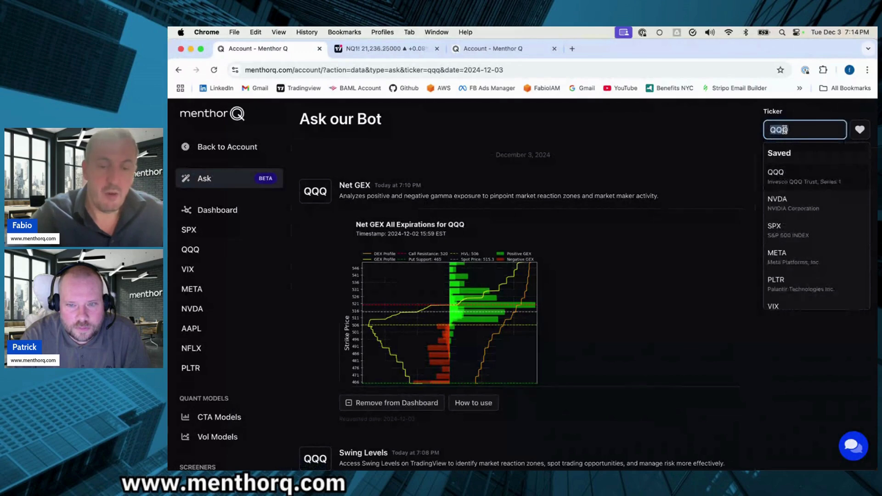
text(T)
key(BackSpace)
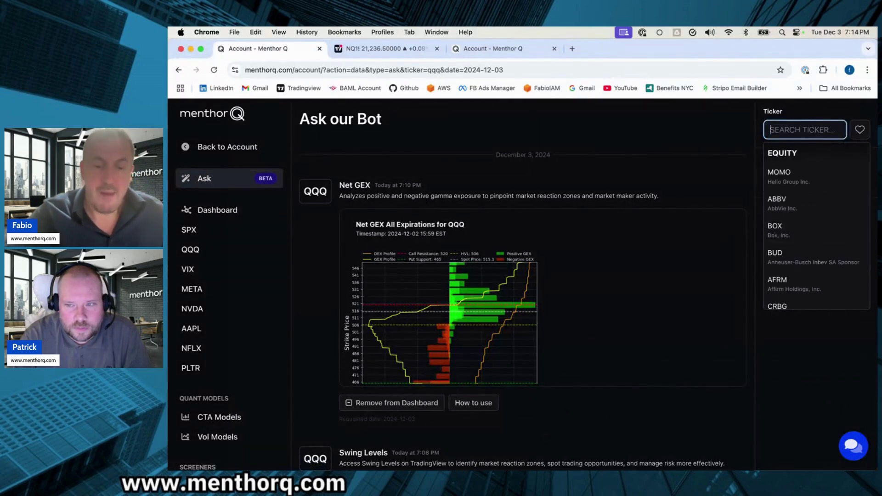
text(META)
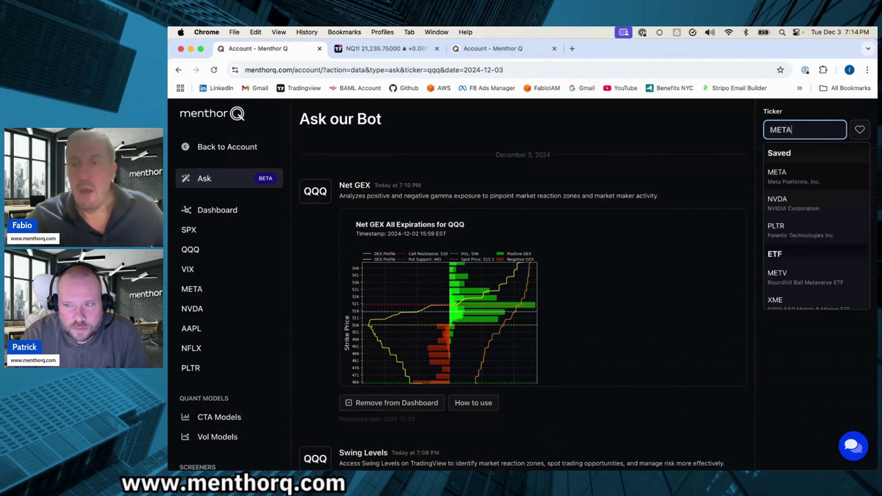
click(808, 170)
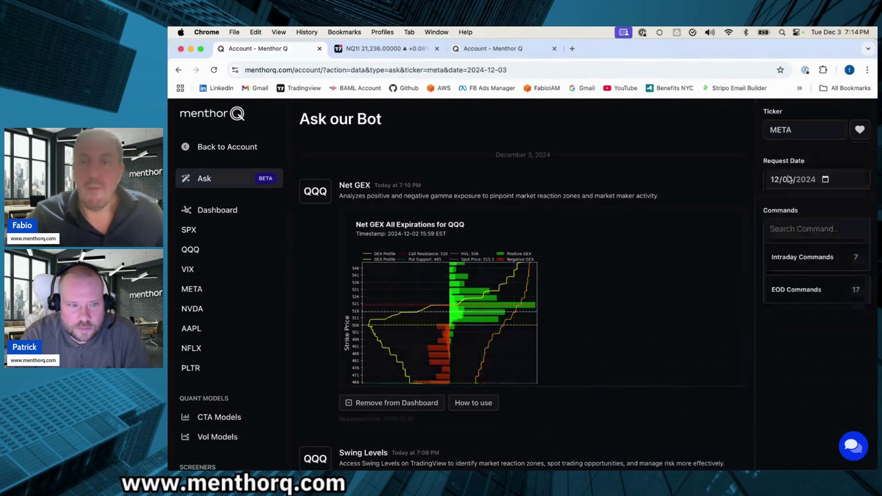
Keep the current request date and list META's available intraday commands
click(826, 180)
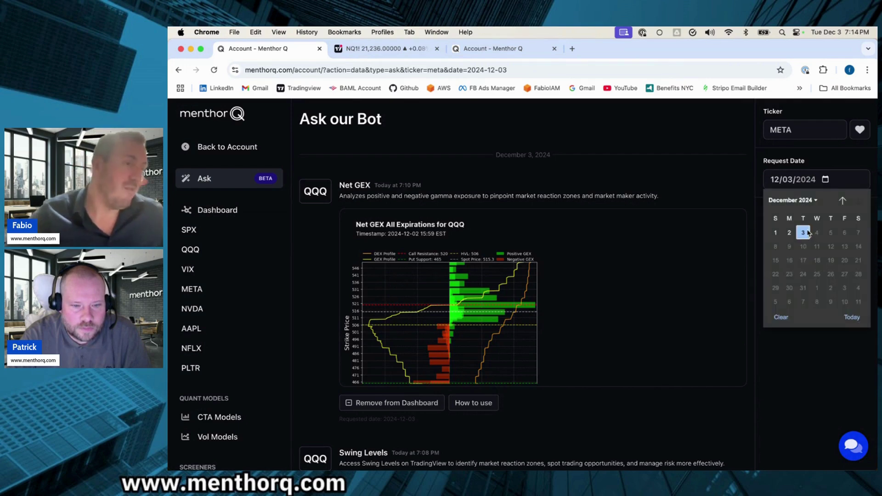
click(832, 163)
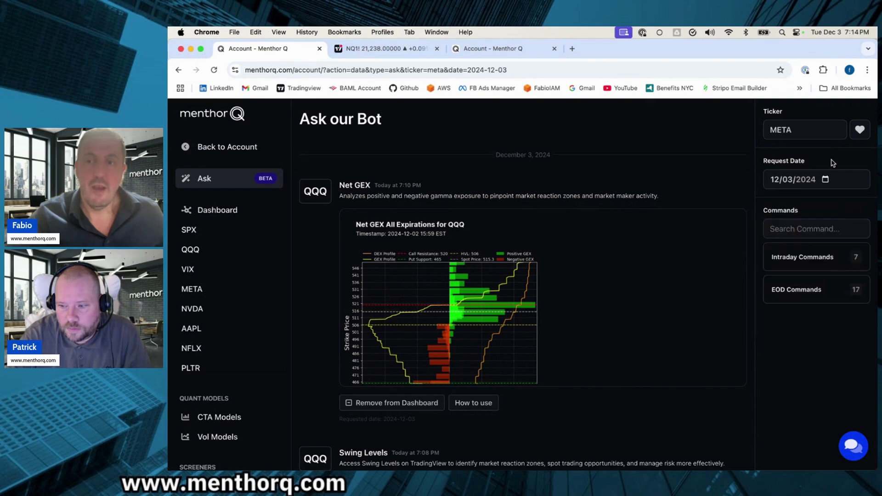
click(800, 260)
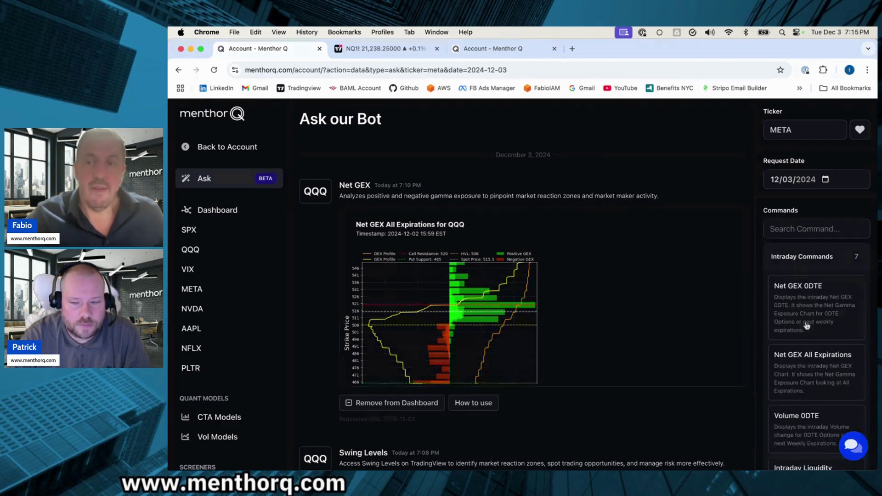
scroll(807, 326, down, 1)
scroll(807, 326, down, 3)
Request META's Net GEX 0DTE chart and inspect it enlarged
click(805, 236)
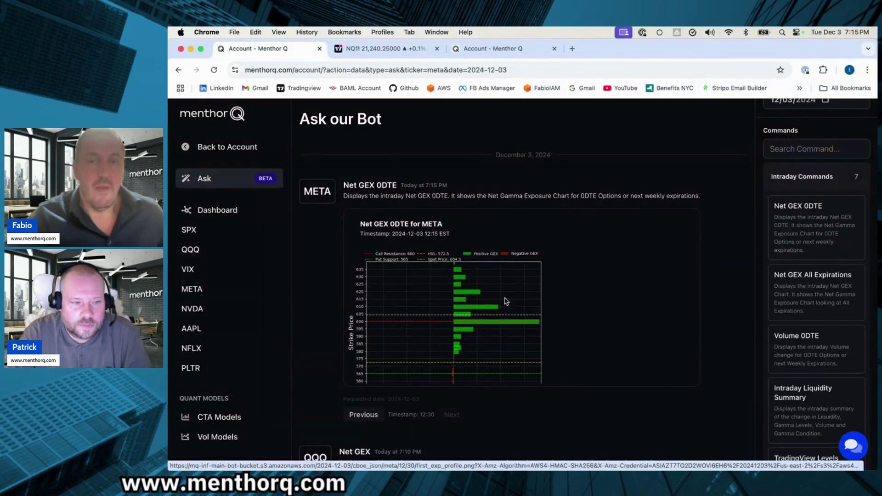
click(507, 302)
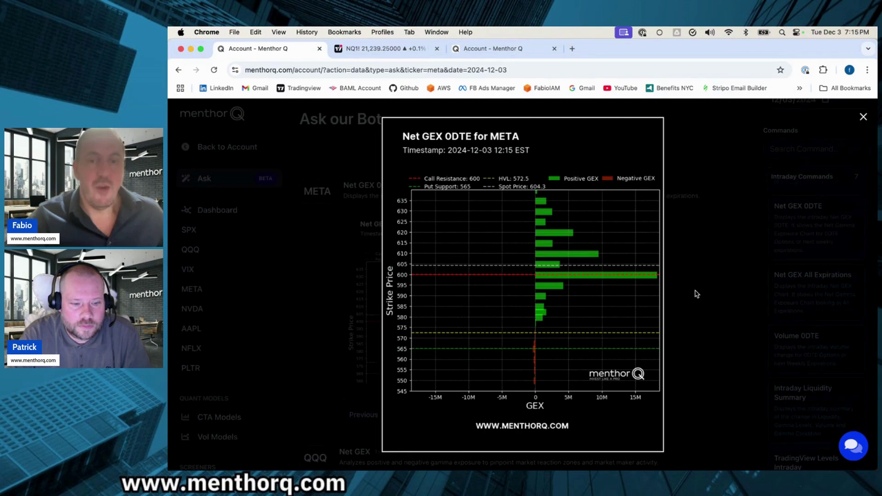
click(694, 291)
click(498, 302)
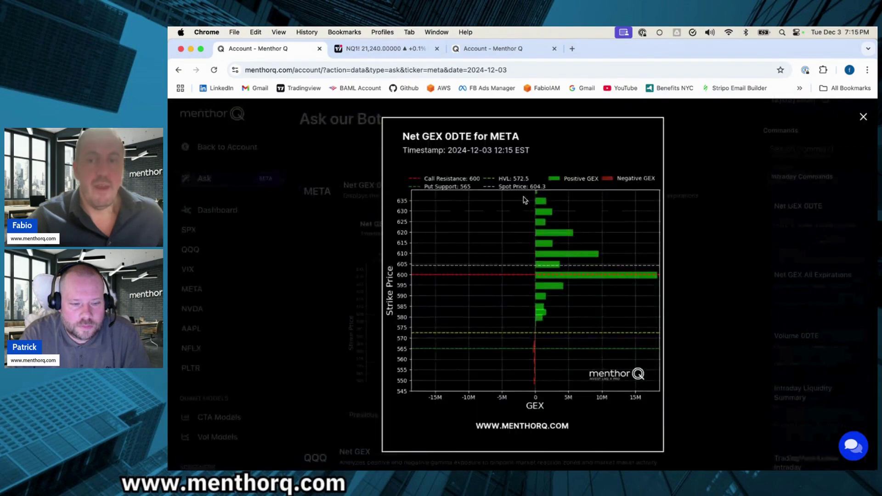
click(690, 250)
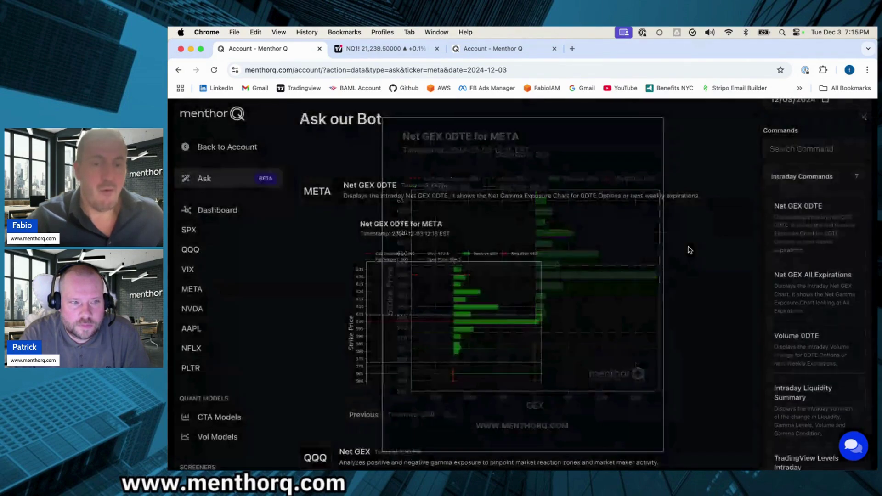
Step the Net GEX 0DTE chart back through snapshots to the 10:45 EST one
click(369, 419)
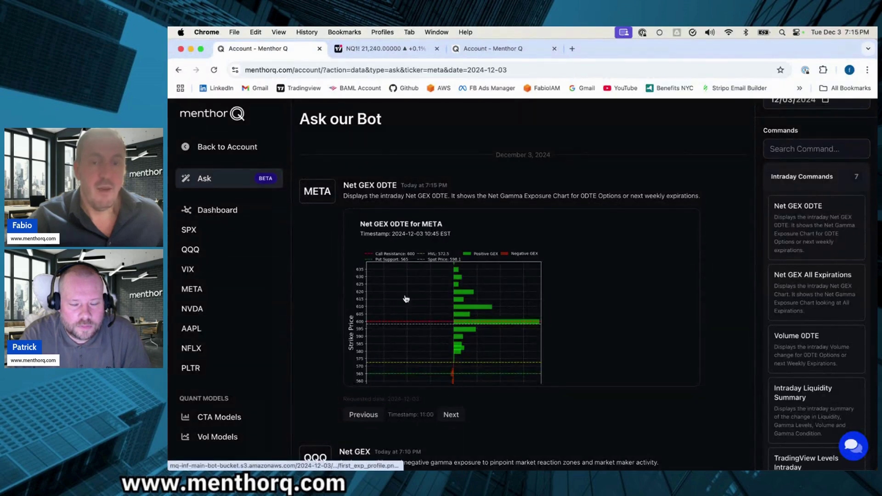
click(366, 415)
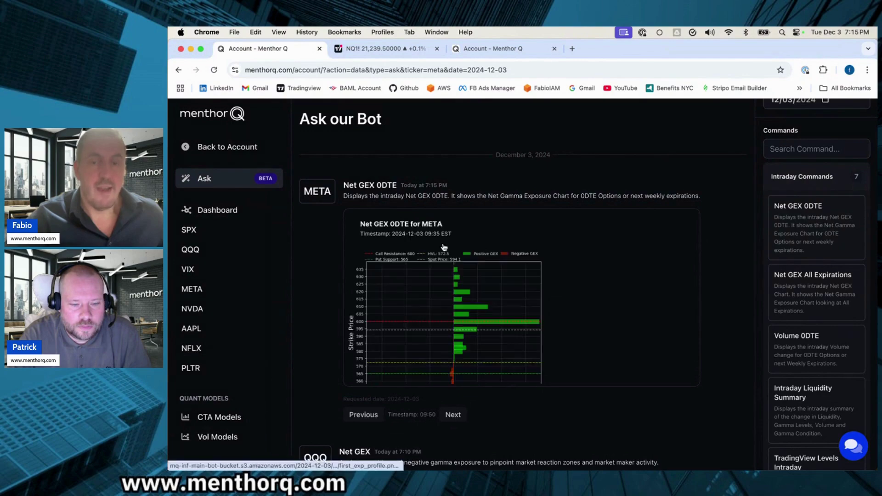
scroll(462, 290, down, 2)
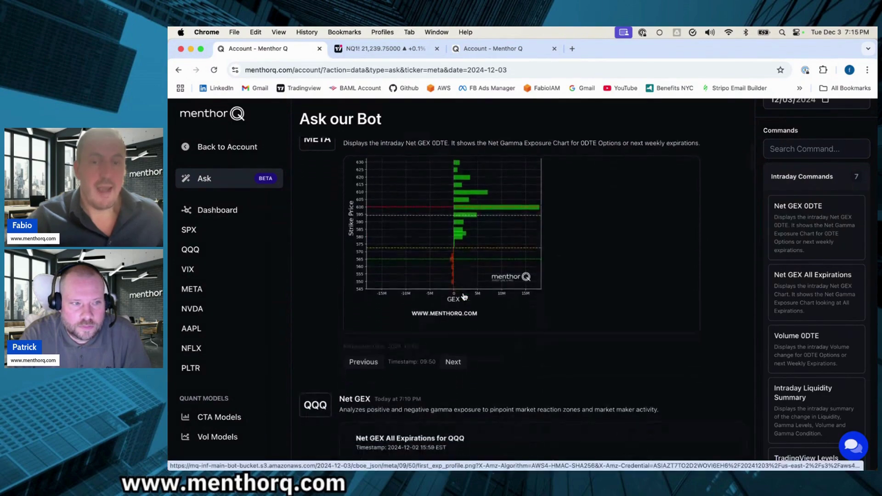
scroll(464, 296, up, 1)
scroll(464, 296, up, 2)
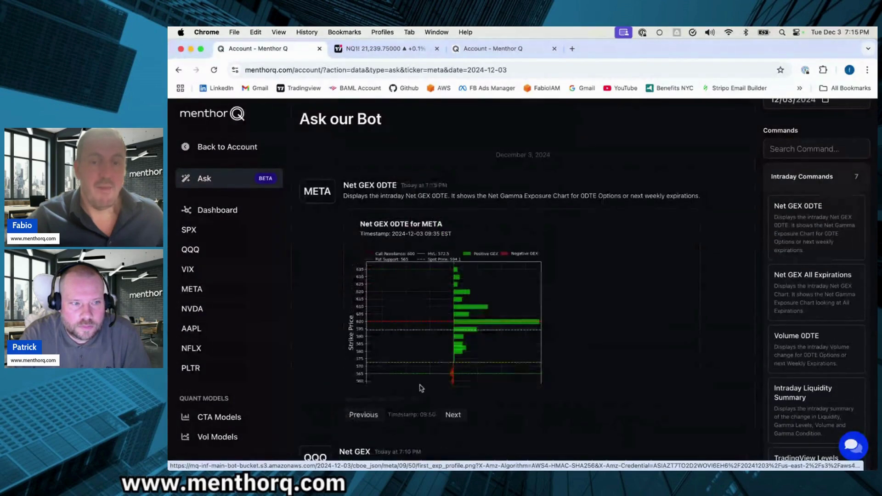
click(455, 415)
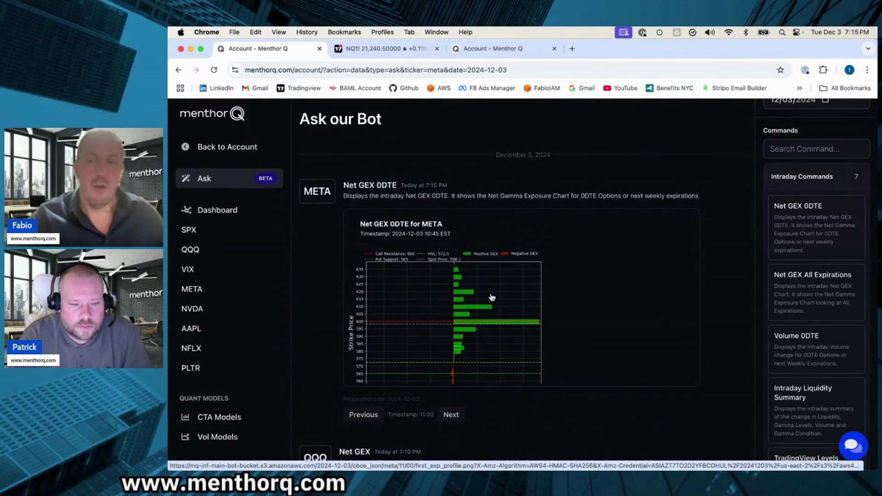
Add META's Net GEX All Expirations chart, view it enlarged, then show the 10:45 EST snapshot
click(807, 292)
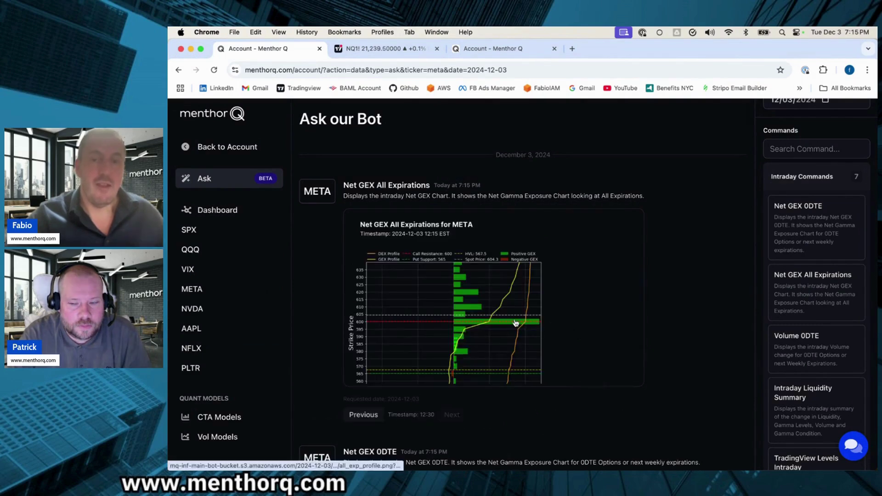
click(504, 317)
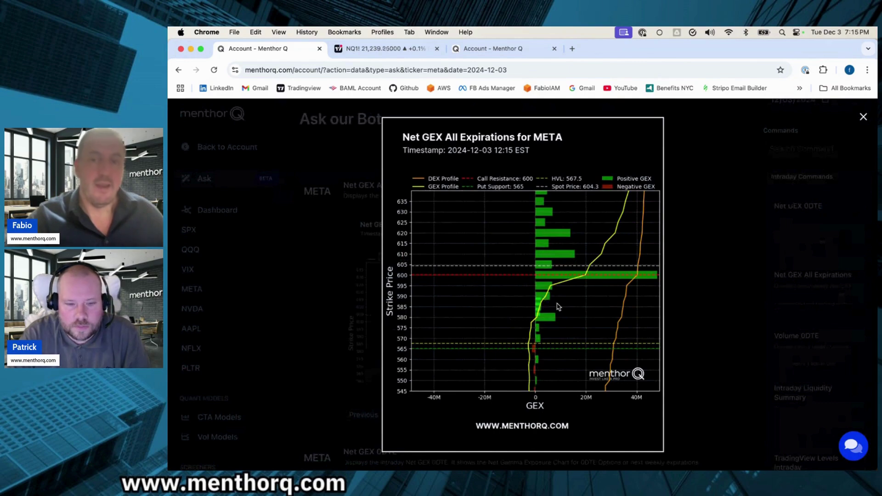
click(687, 274)
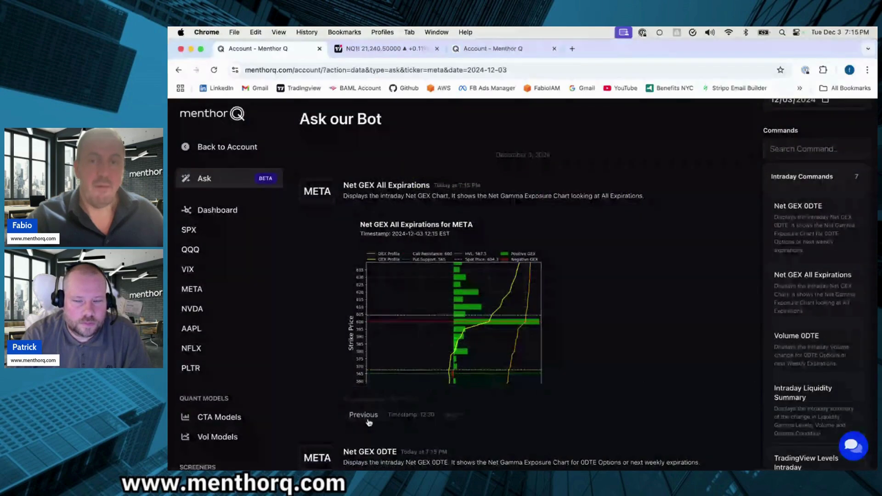
click(450, 317)
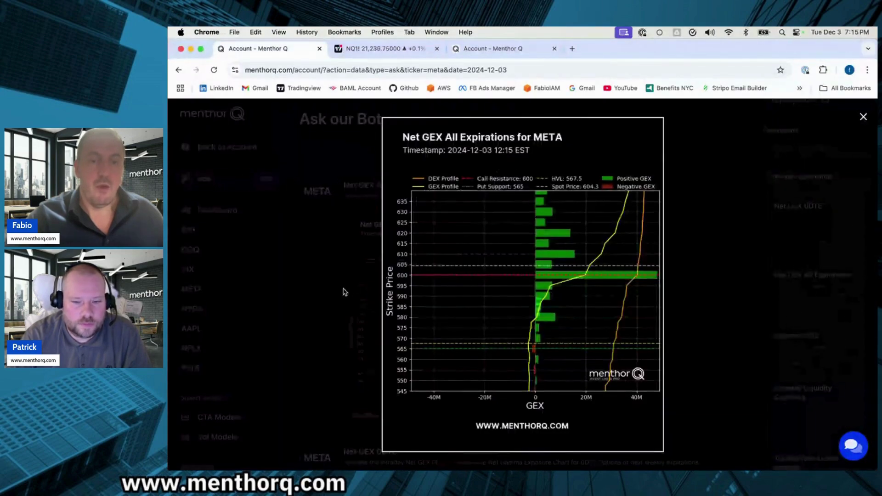
click(345, 291)
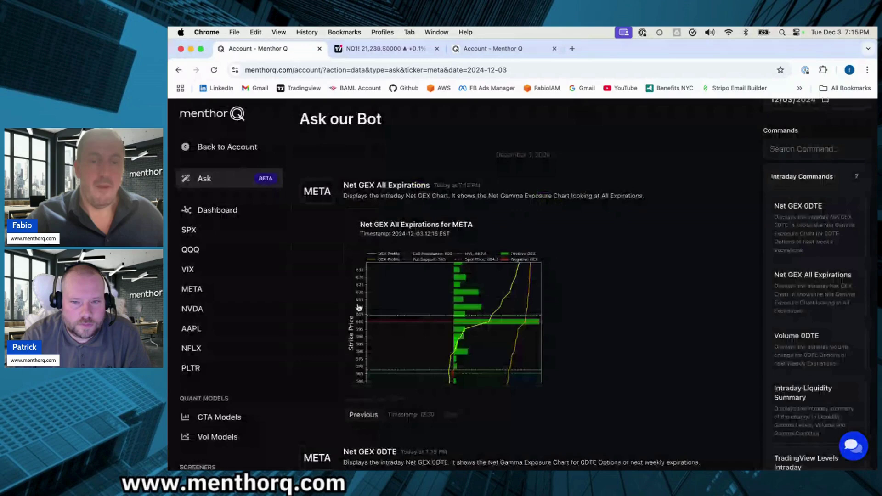
click(363, 415)
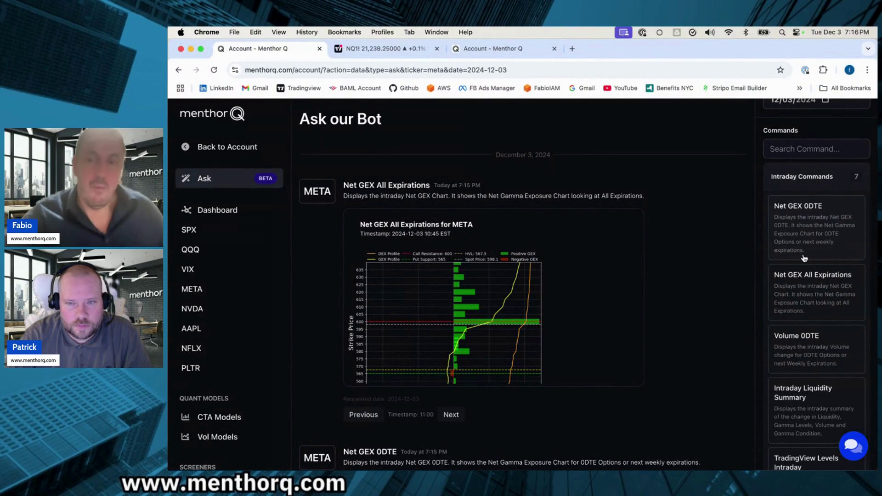
Add META's Volume 0DTE chart for the 2024-12-06 expiration and view it enlarged
click(802, 346)
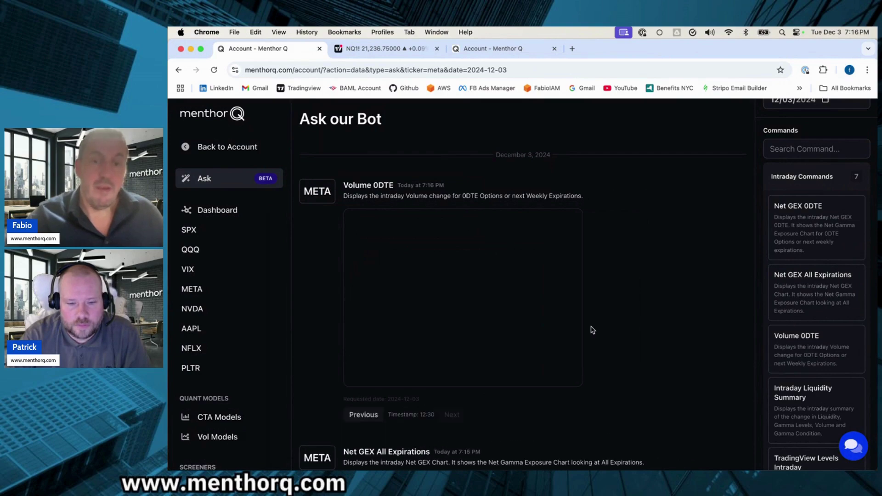
click(413, 308)
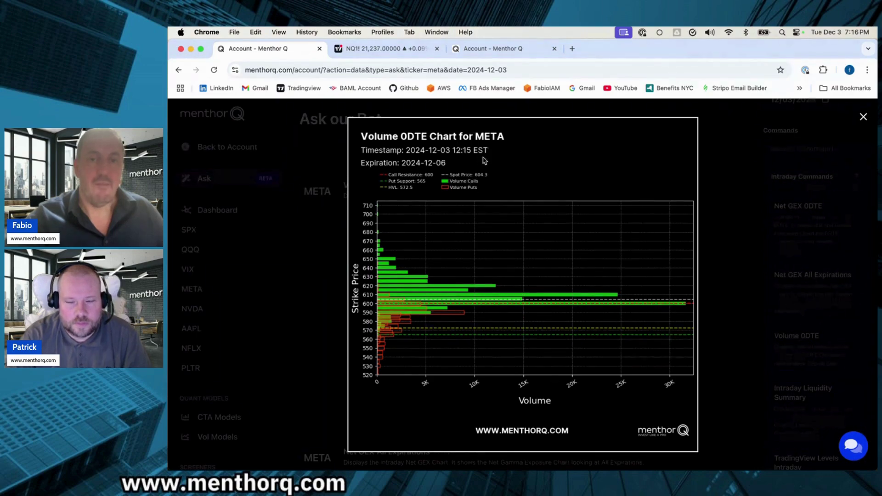
click(311, 241)
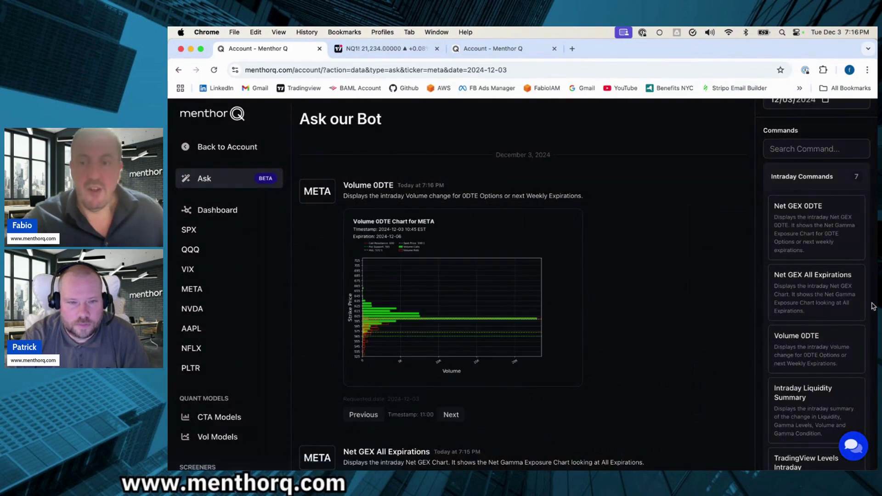
scroll(827, 333, down, 5)
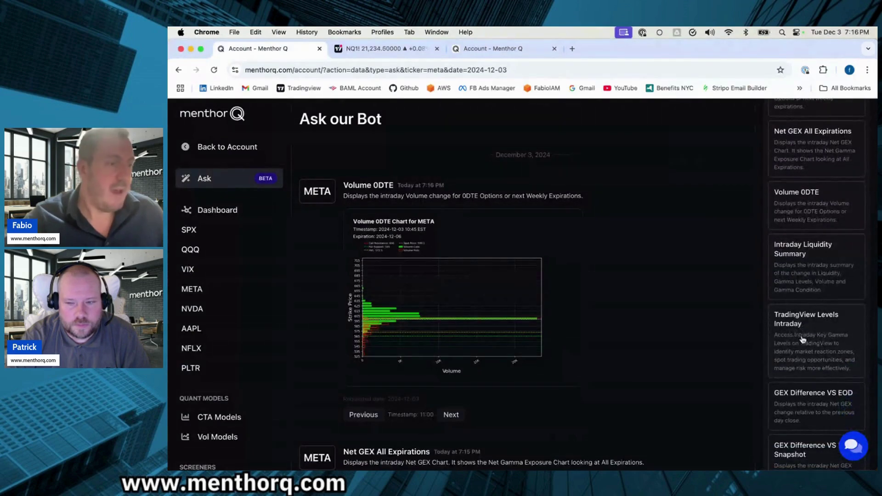
Get META's TradingView intraday levels at the 11:00 snapshot: Call Resistance 600, Put Support 565
click(803, 339)
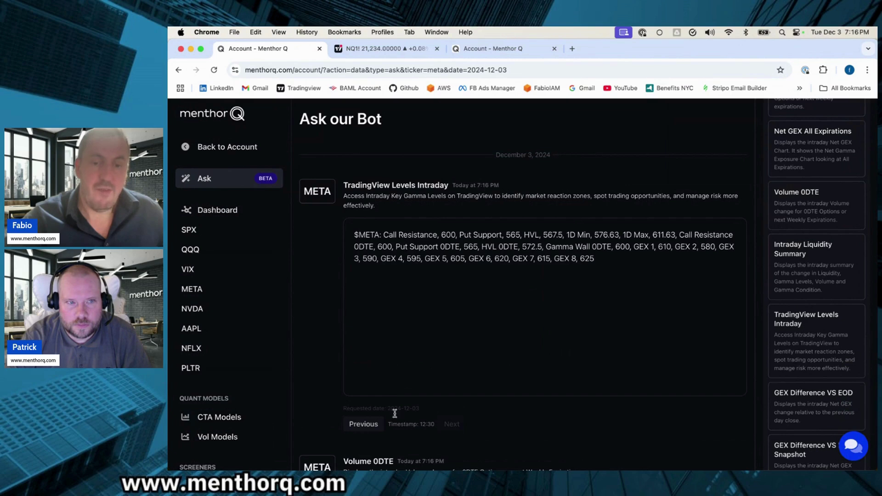
click(367, 425)
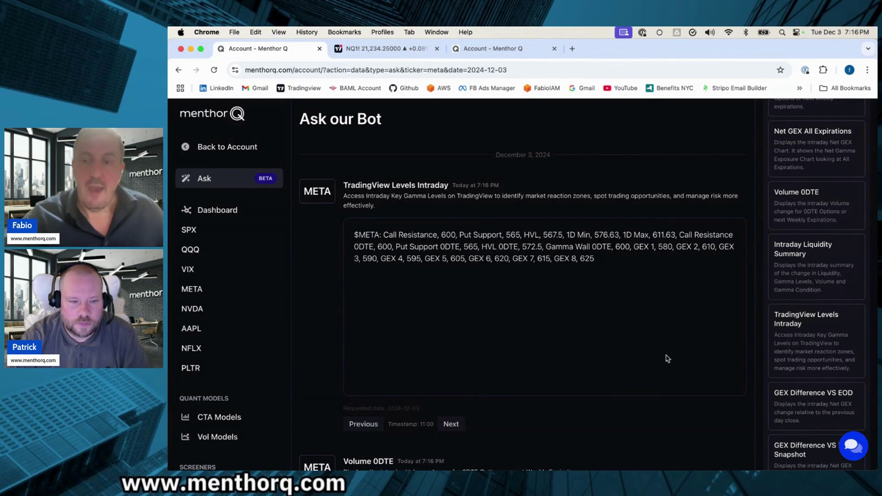
scroll(790, 336, down, 3)
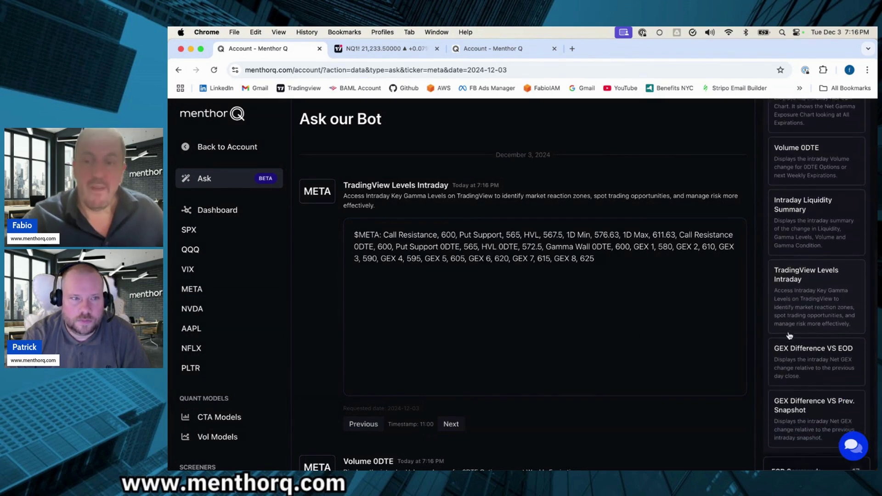
click(800, 354)
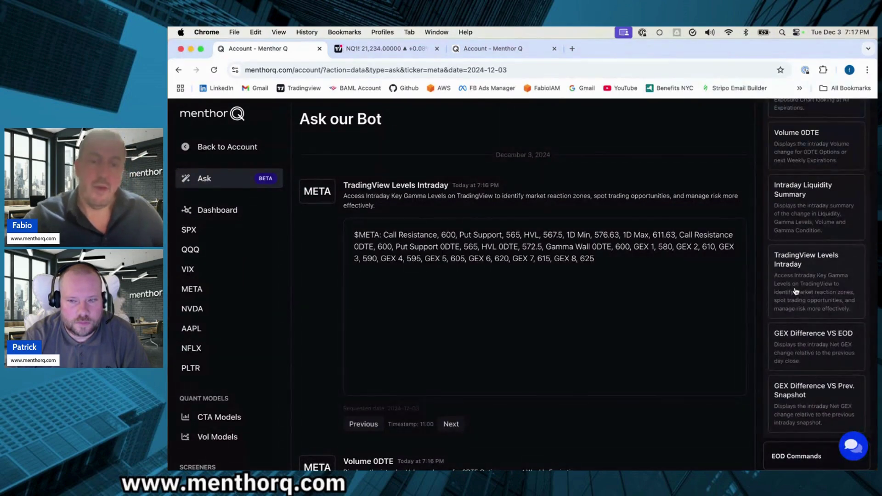
scroll(539, 382, down, 5)
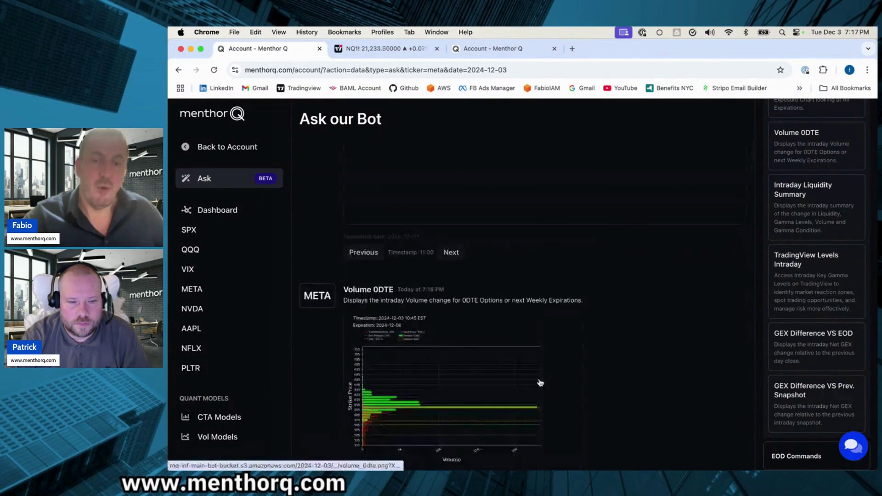
scroll(540, 382, down, 6)
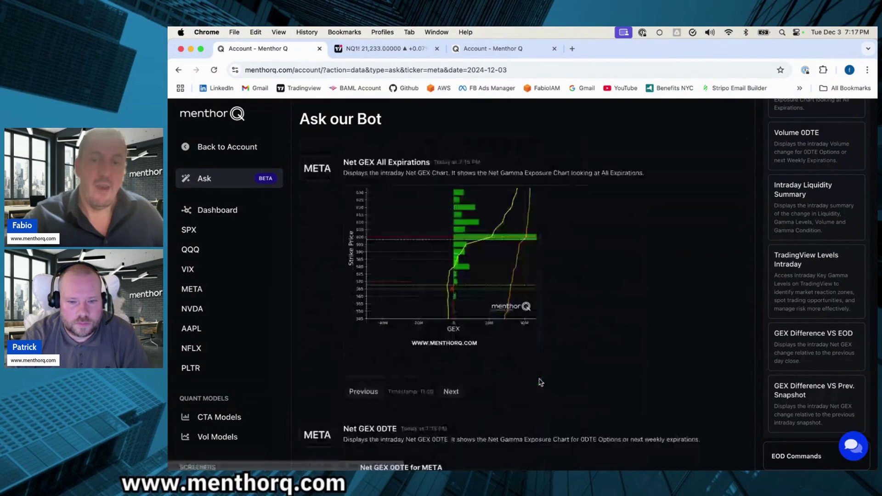
scroll(541, 383, down, 1)
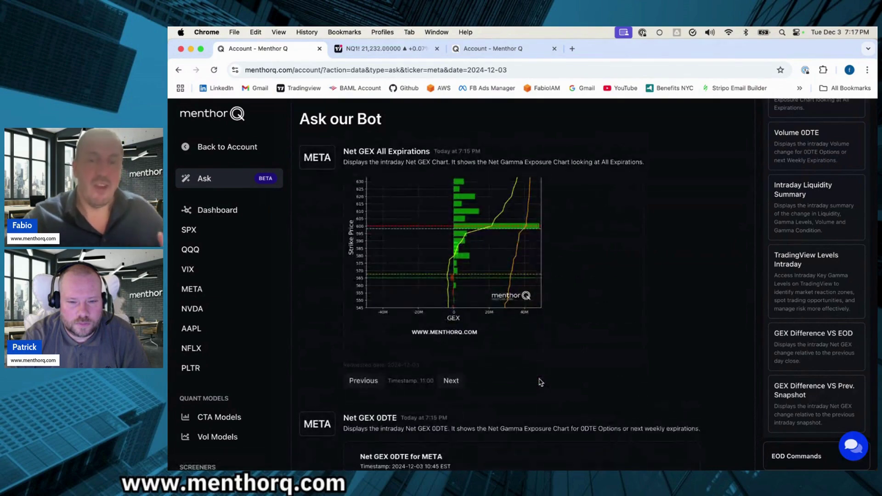
scroll(540, 383, down, 5)
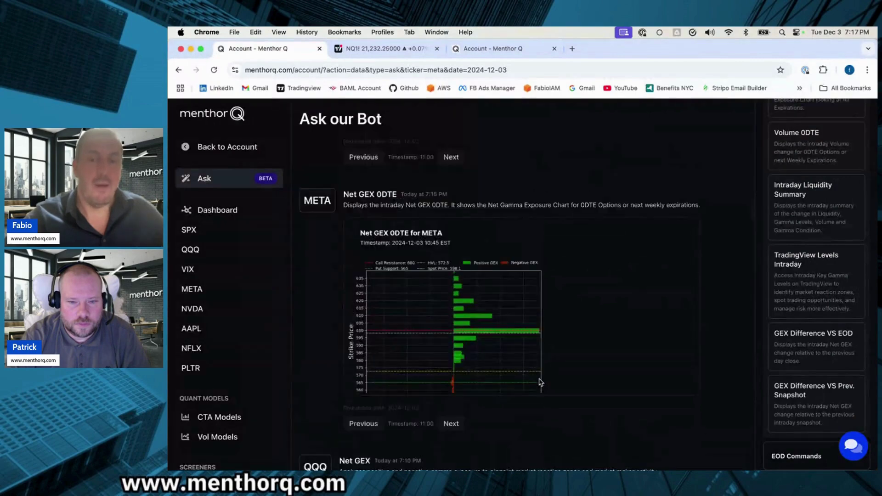
scroll(541, 382, up, 1)
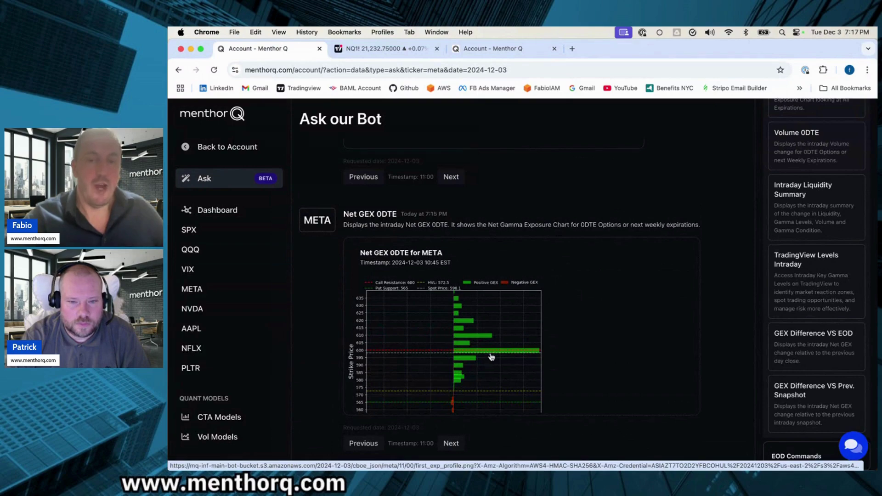
scroll(491, 357, down, 2)
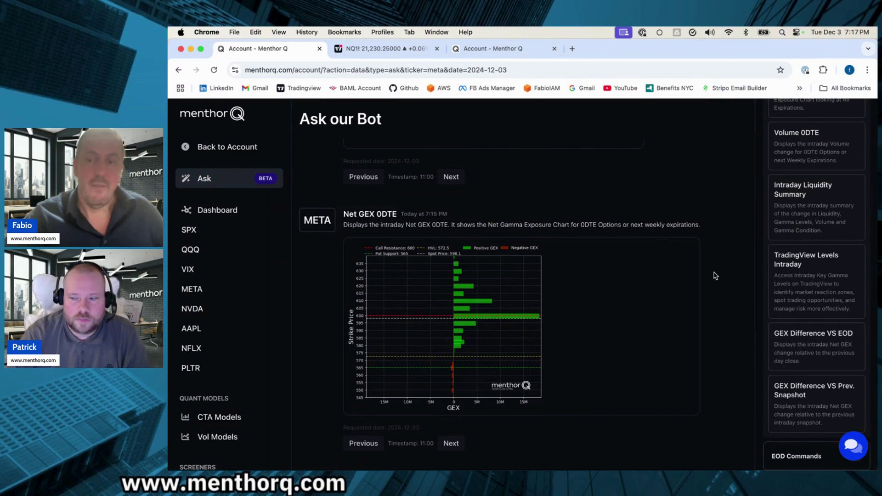
scroll(714, 275, up, 10)
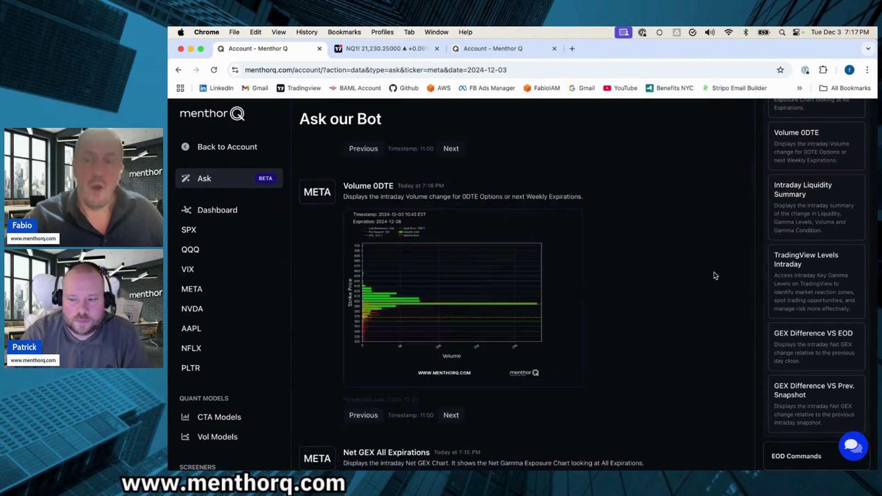
Request META's GEX Difference VS EOD chart and view it enlarged
click(801, 347)
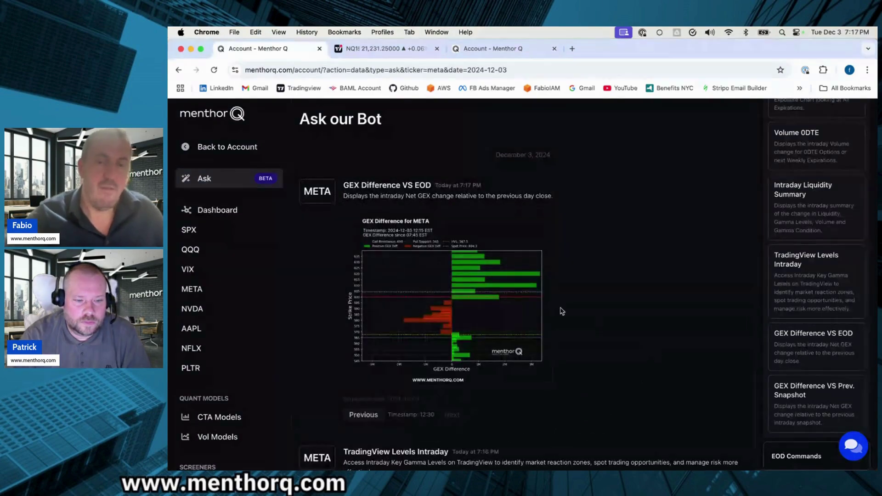
click(472, 296)
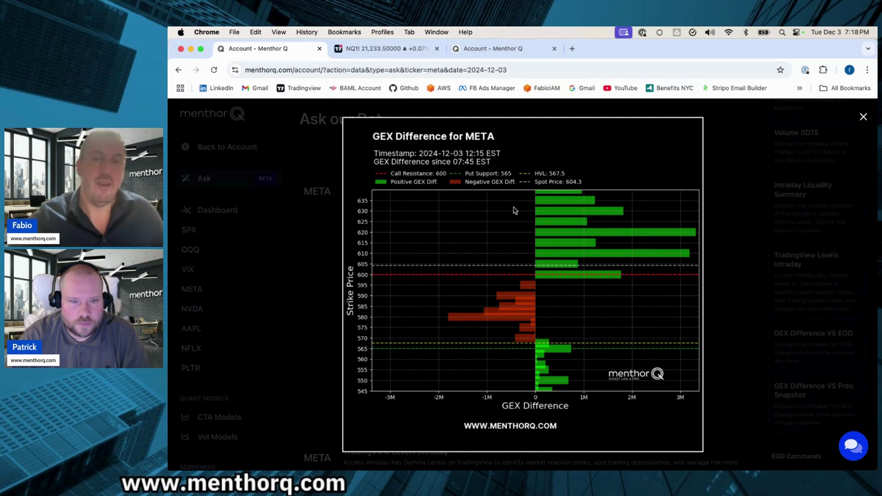
Show the 11:00 GEX-versus-close chart, then request META's GEX Difference VS Prev. Snapshot
click(315, 219)
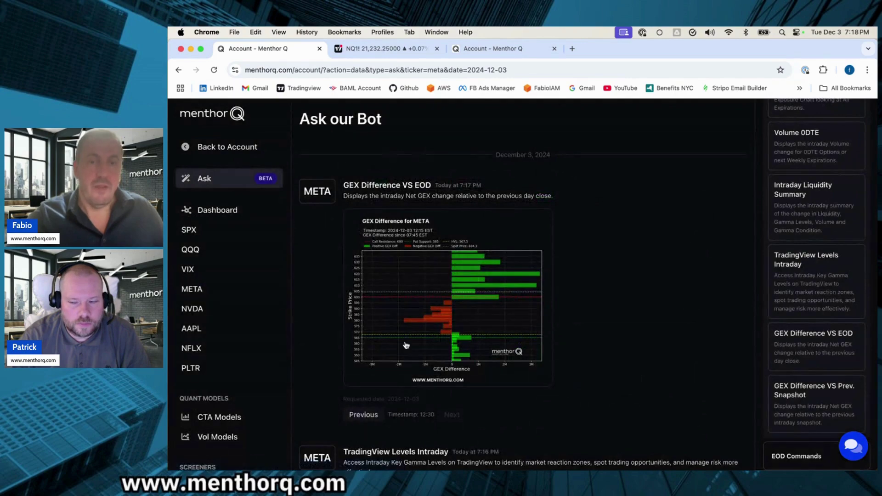
click(363, 415)
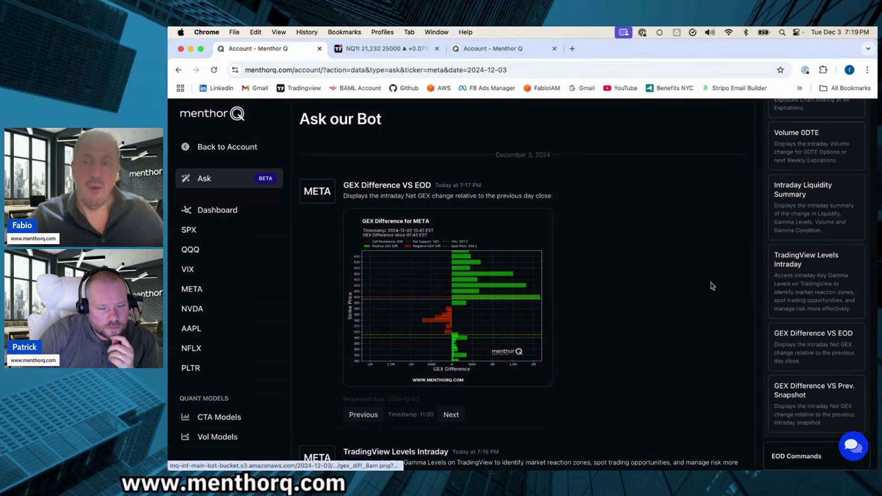
click(800, 406)
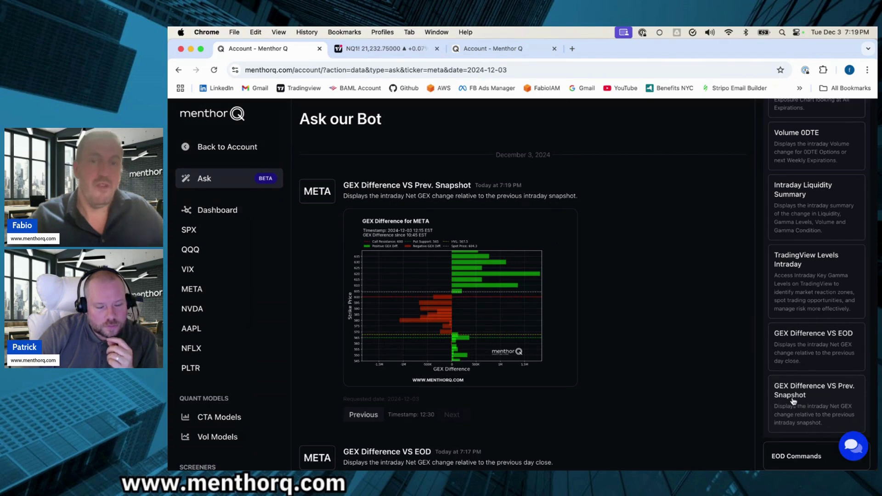
Inspect the 12:30 and 11:00 prev-snapshot GEX difference charts enlarged, then request META's liquidity summary
click(469, 311)
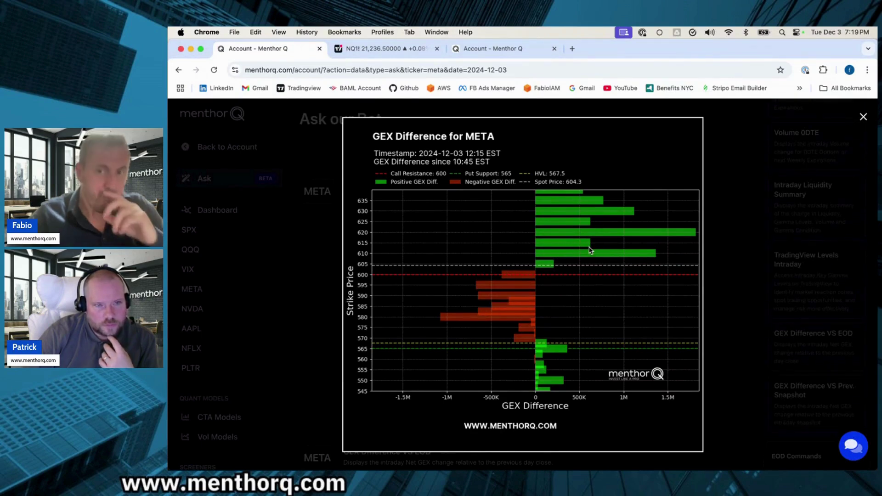
click(722, 193)
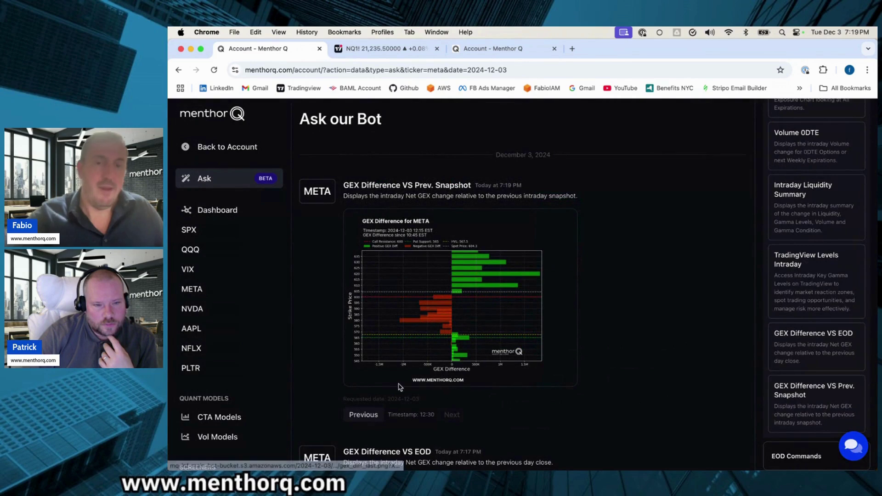
click(363, 415)
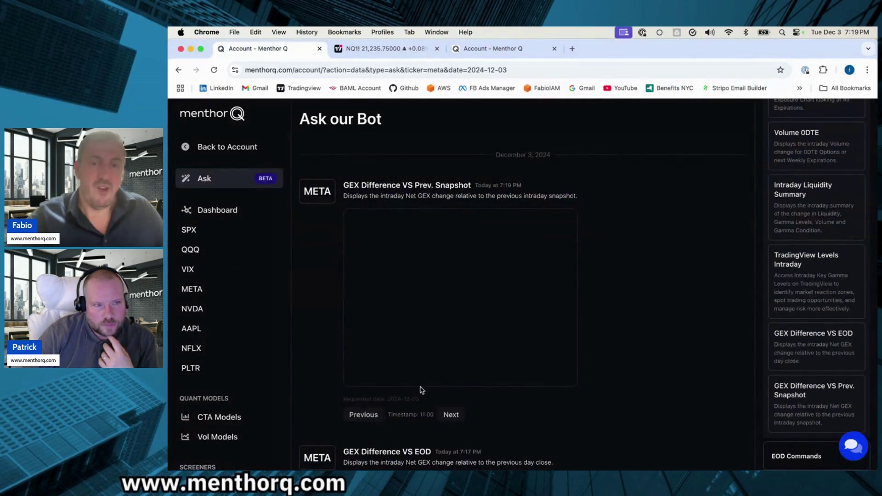
click(467, 294)
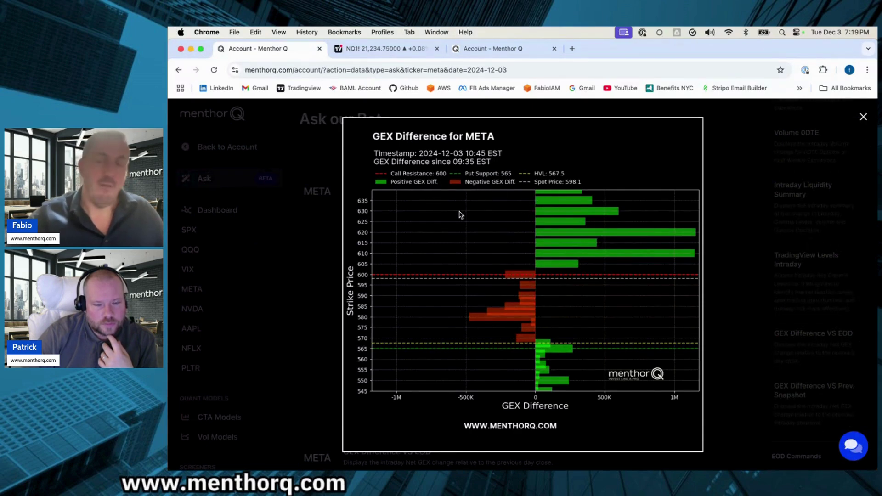
click(730, 234)
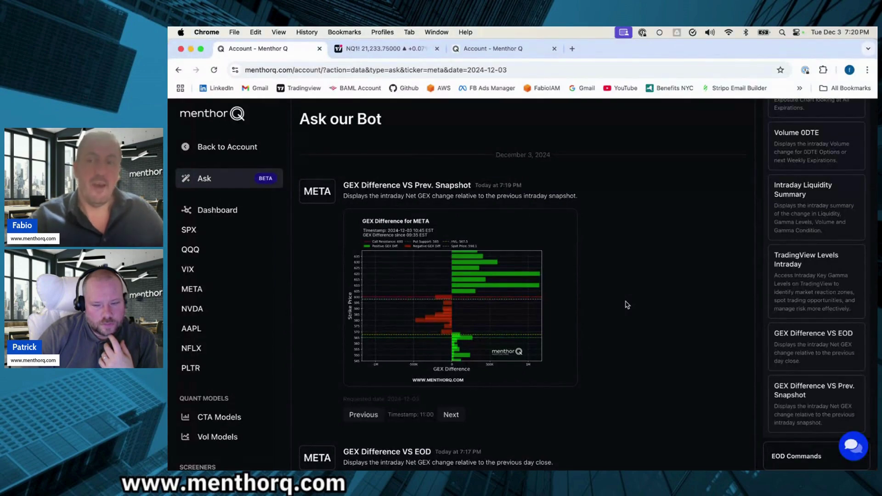
click(806, 215)
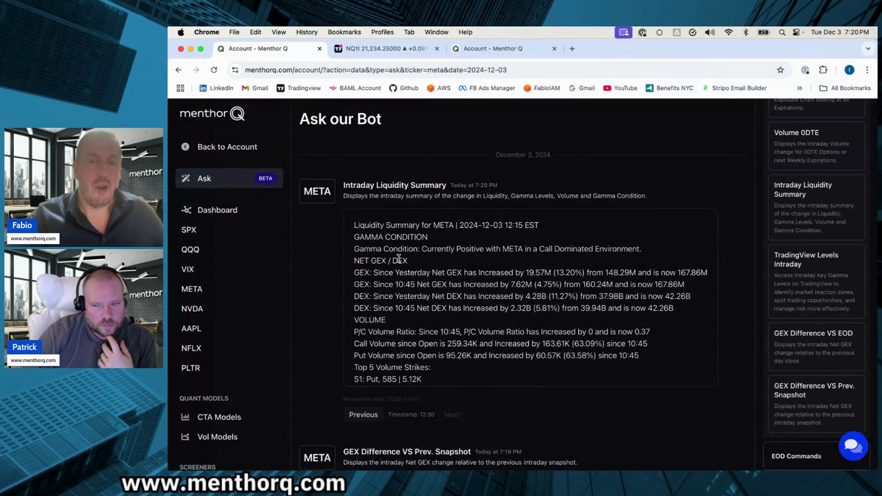
Highlight the Gamma Condition line and its description in META's liquidity summary
triple_click(382, 249)
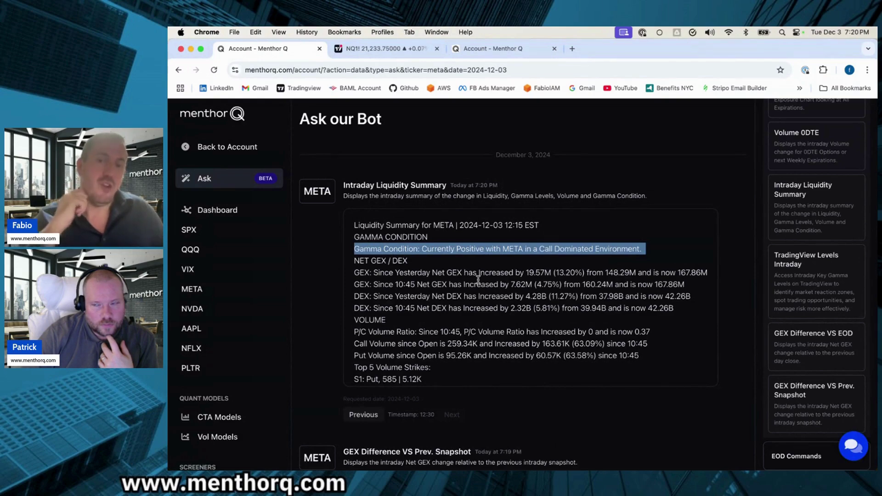
click(471, 252)
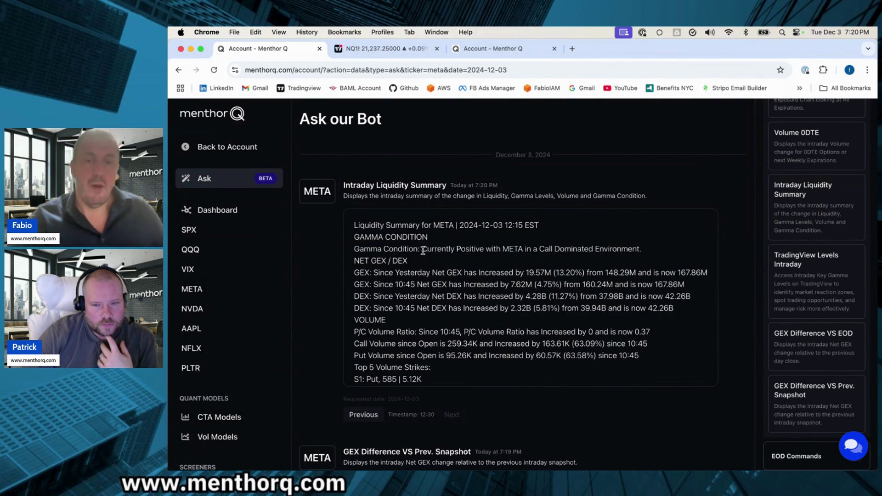
drag(422, 249, 646, 253)
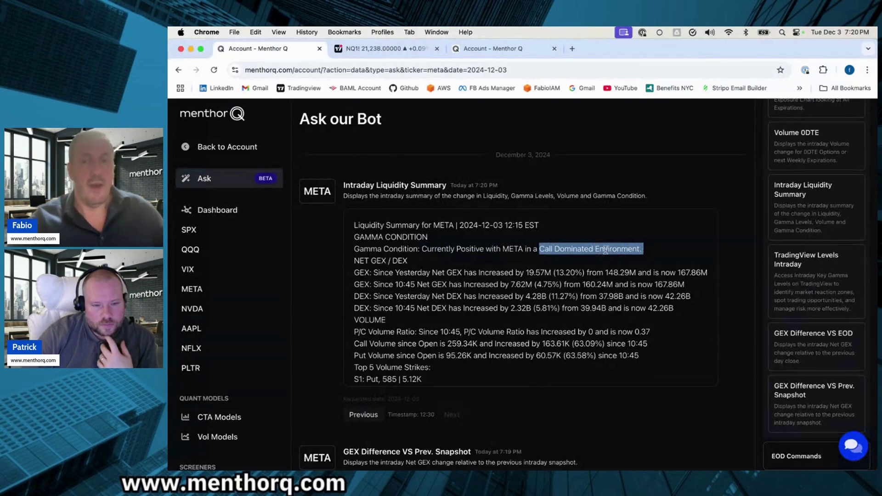
click(534, 265)
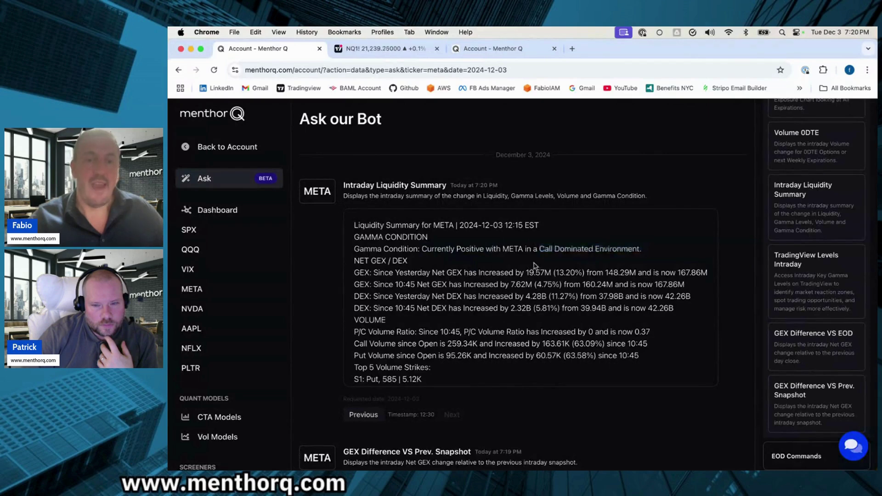